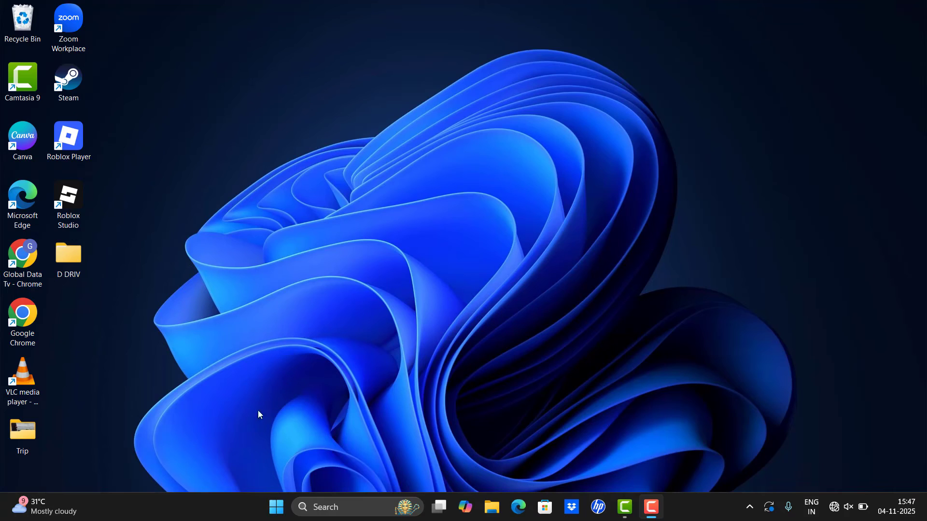
Open Task Manager's list of startup apps and maximize the window
right_click(204, 510)
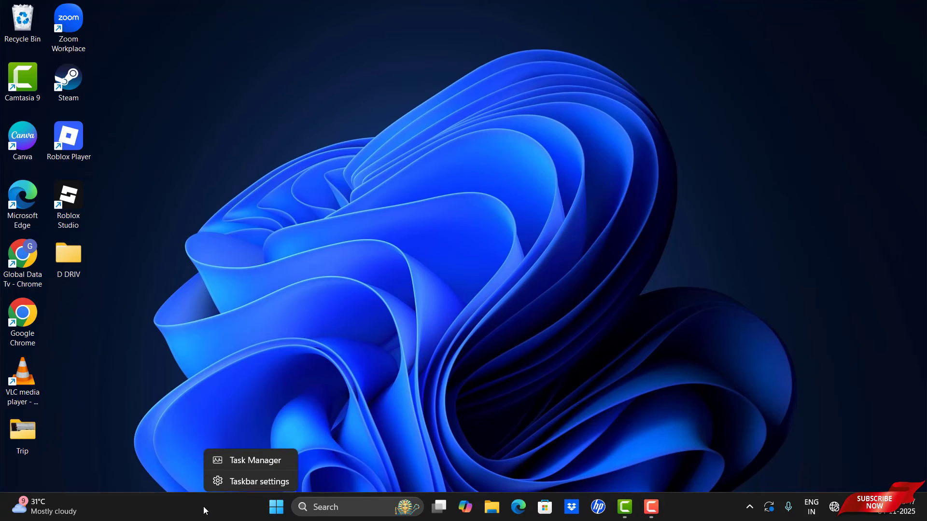
left_click(248, 461)
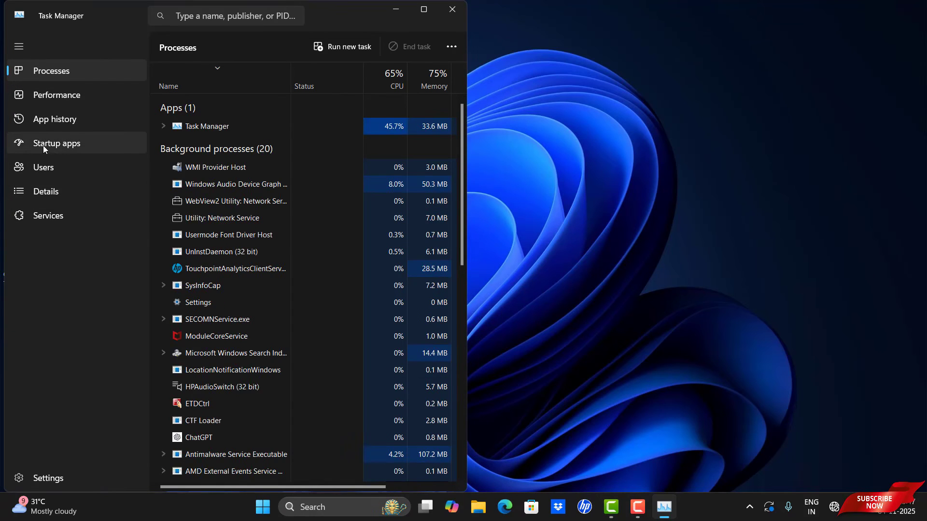
left_click(114, 143)
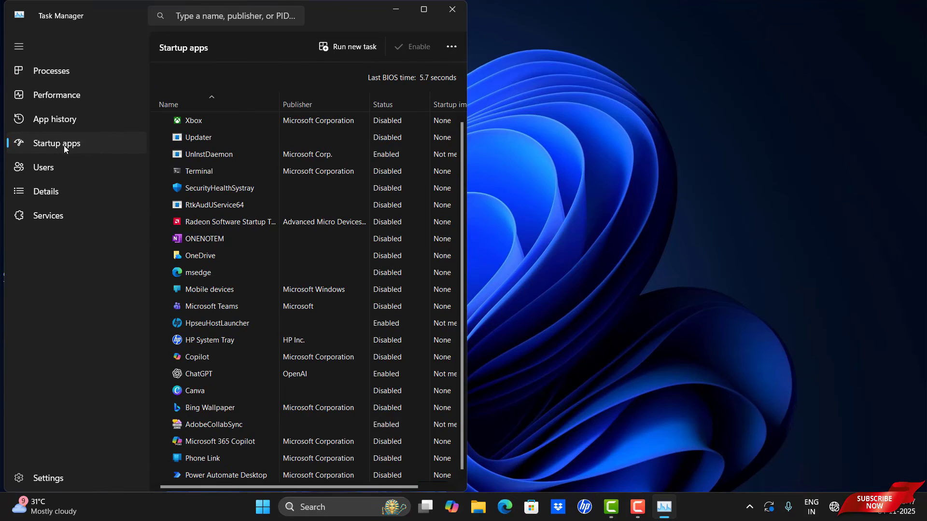
left_click(419, 13)
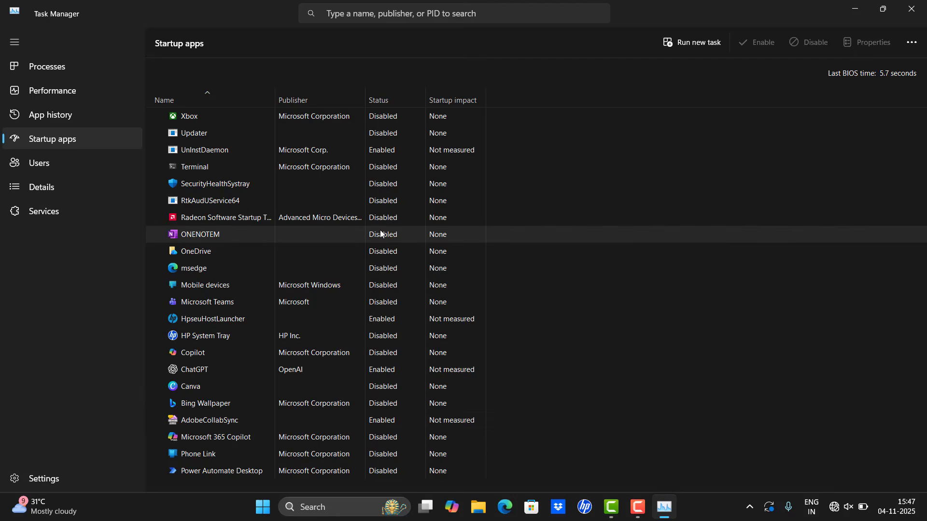
Disable ChatGPT and AdobeCollabSync as startup apps and close Task Manager
right_click(378, 372)
left_click(396, 380)
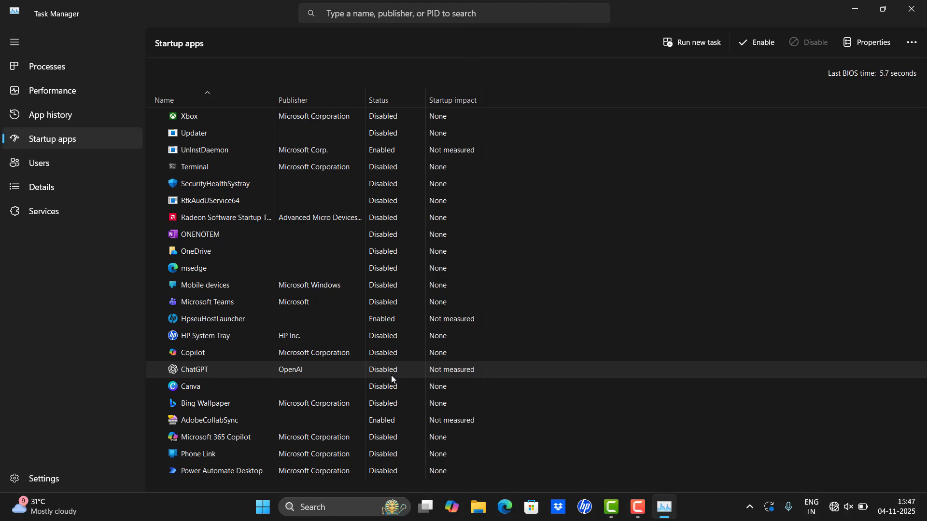
right_click(390, 421)
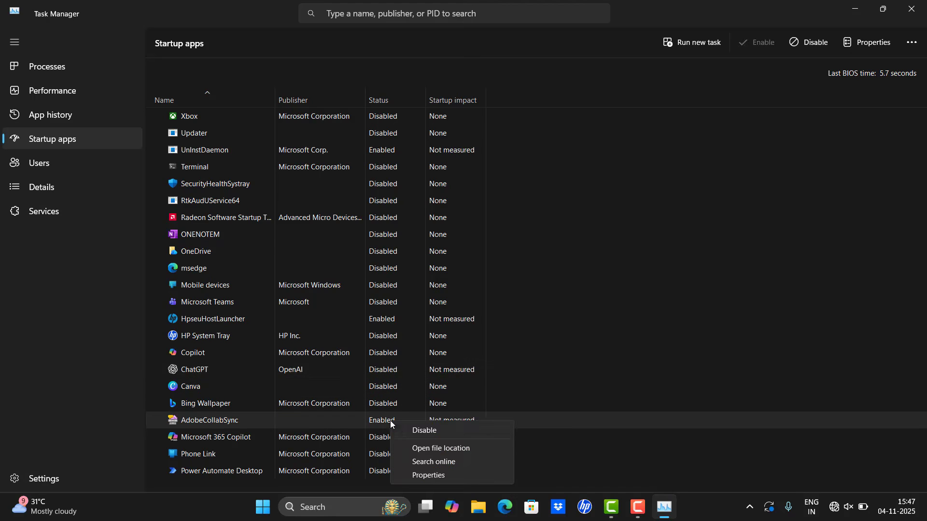
left_click(401, 430)
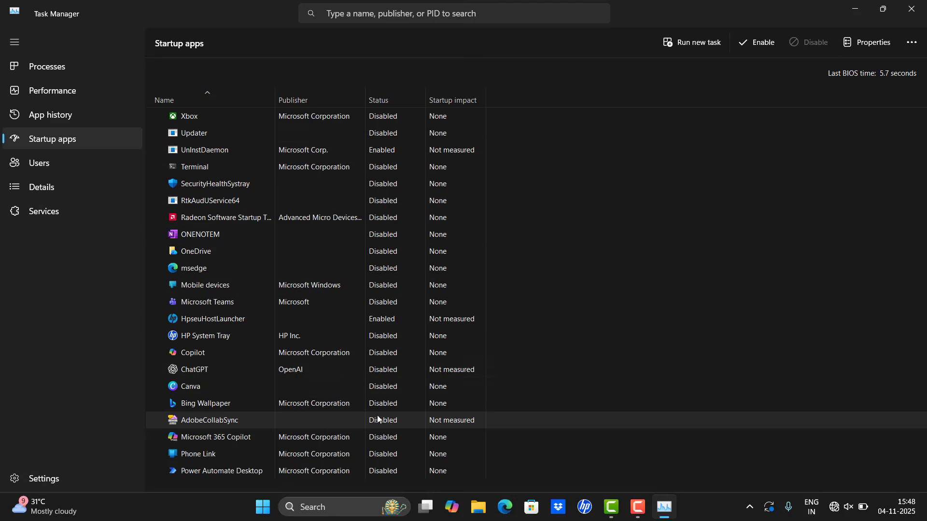
left_click(403, 151)
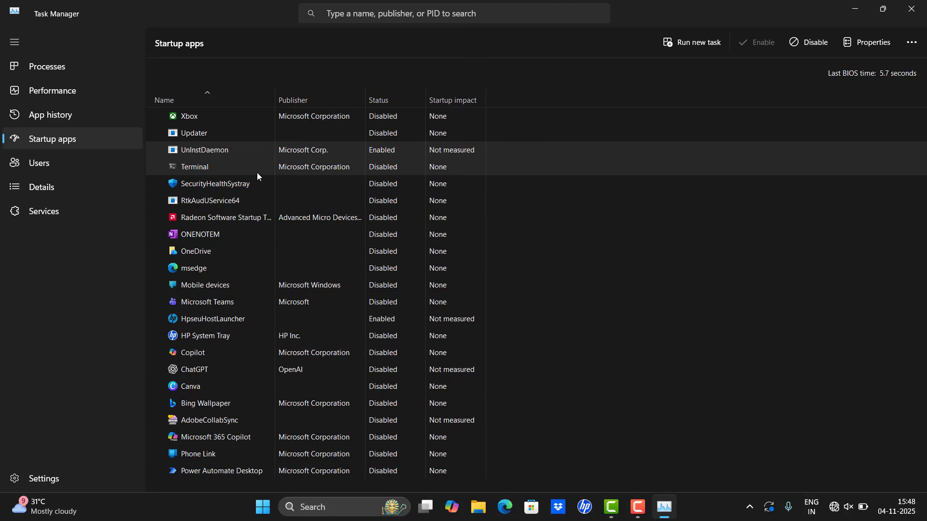
left_click(912, 9)
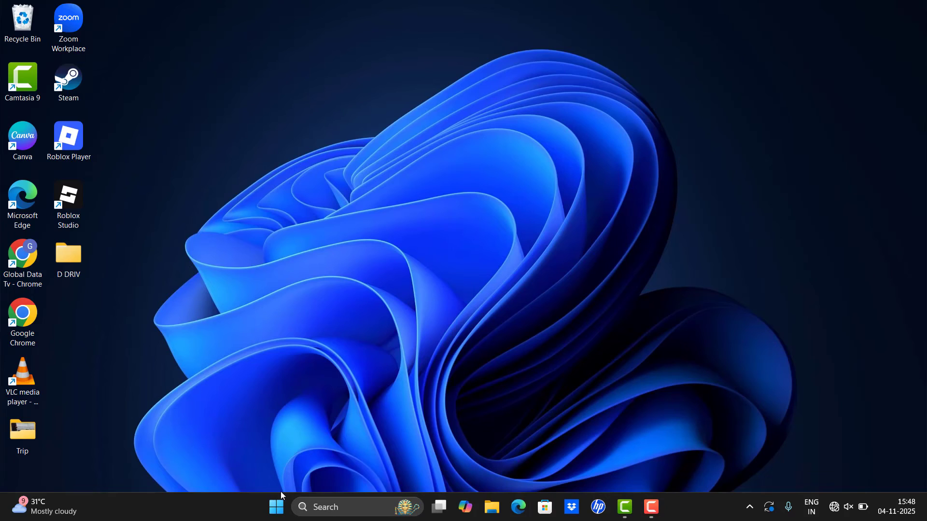
Search for msconf and open System Configuration at its boot settings
left_click(276, 507)
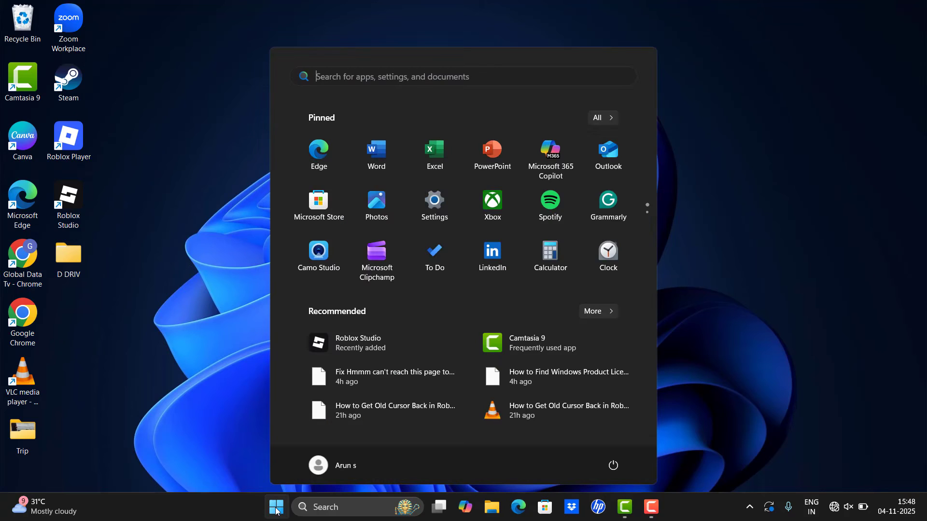
type("msc")
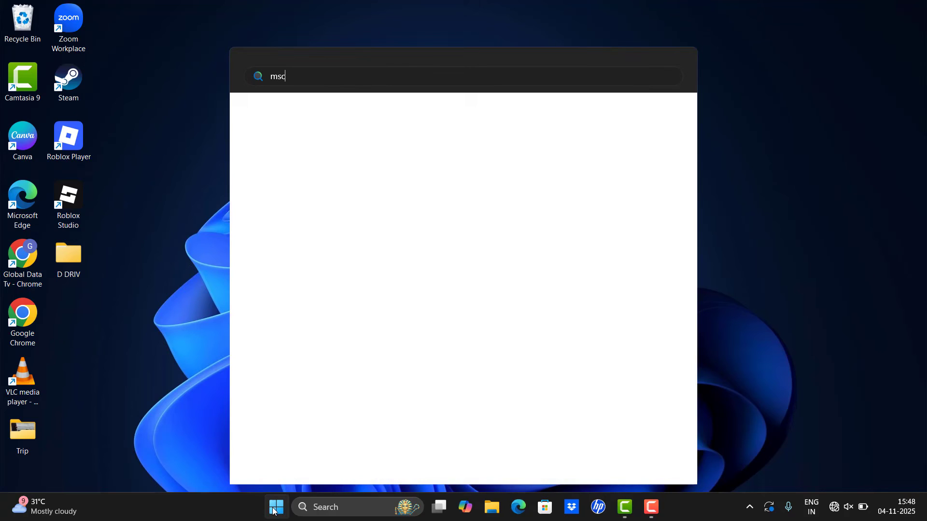
type("onf")
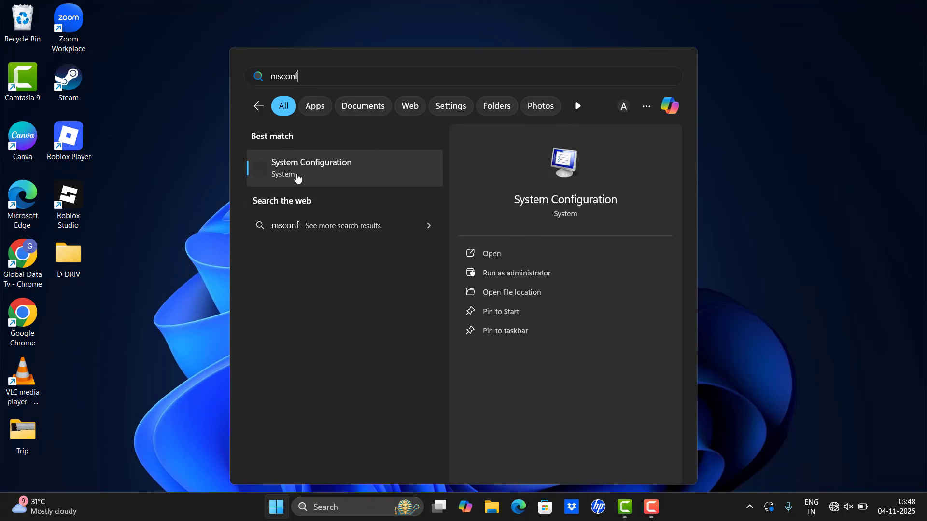
left_click(489, 254)
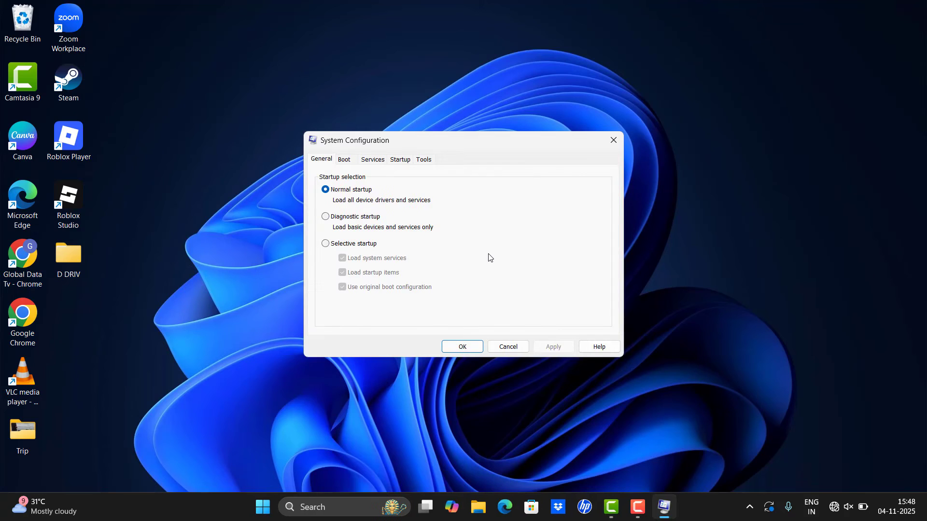
left_click(343, 160)
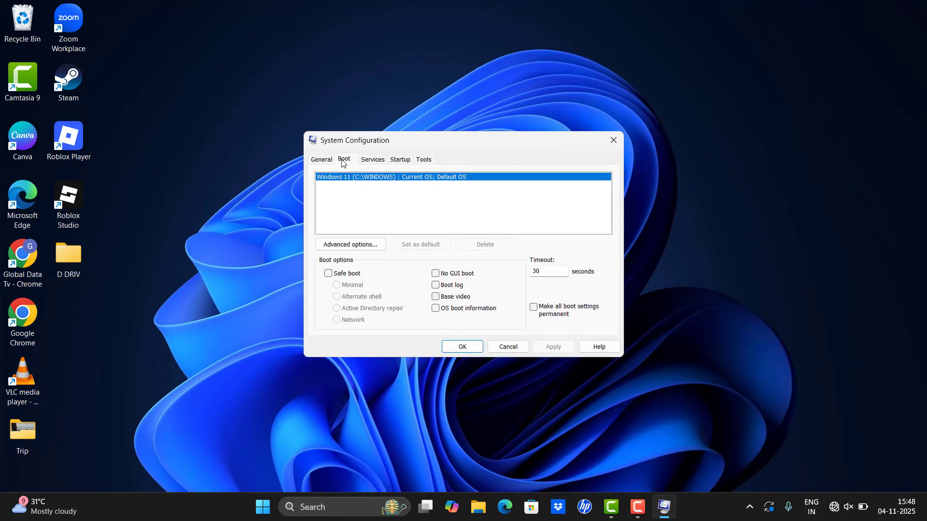
Enable the number of processors in the advanced boot options, set it to 4 and confirm
left_click(347, 245)
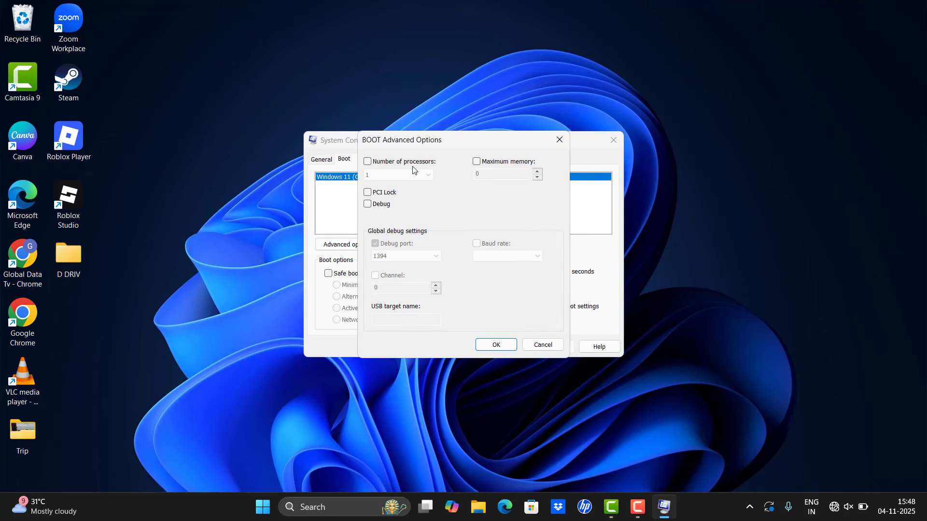
left_click(366, 164)
left_click(423, 177)
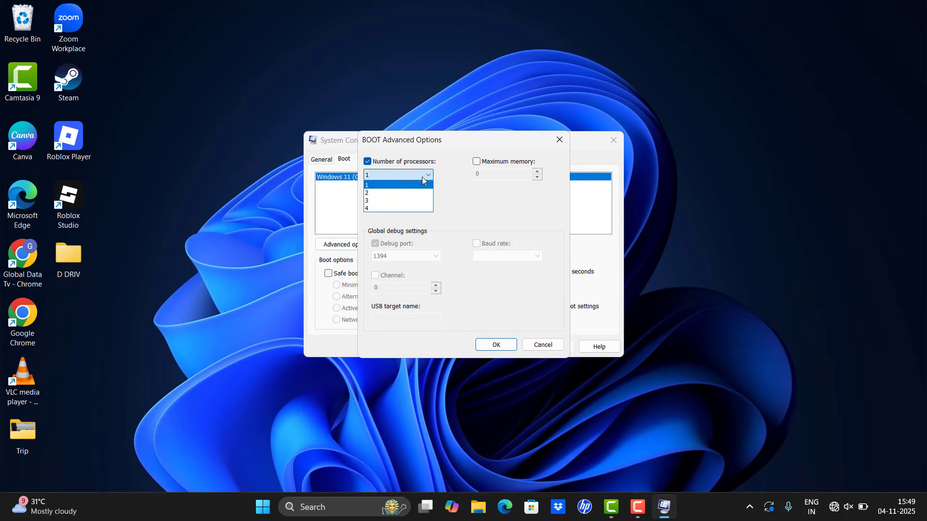
left_click(400, 208)
left_click(395, 177)
left_click(380, 188)
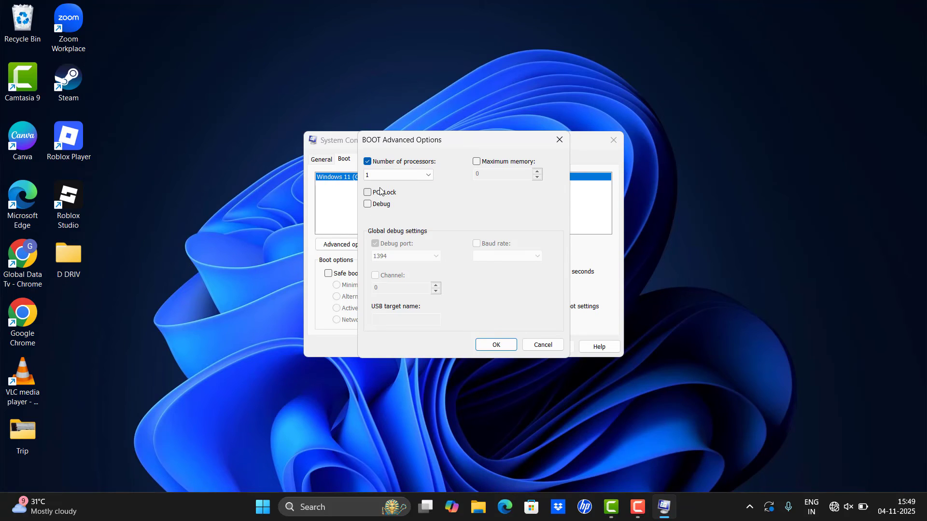
left_click(395, 176)
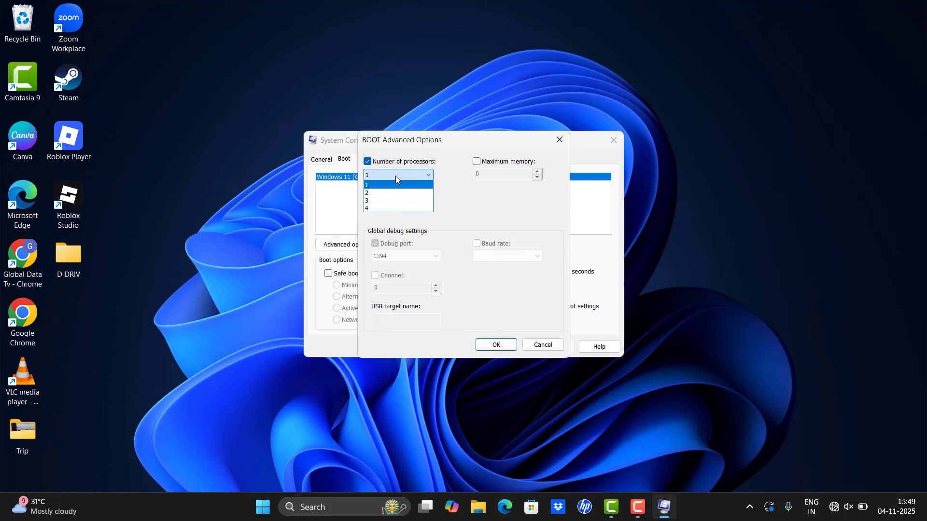
left_click(386, 212)
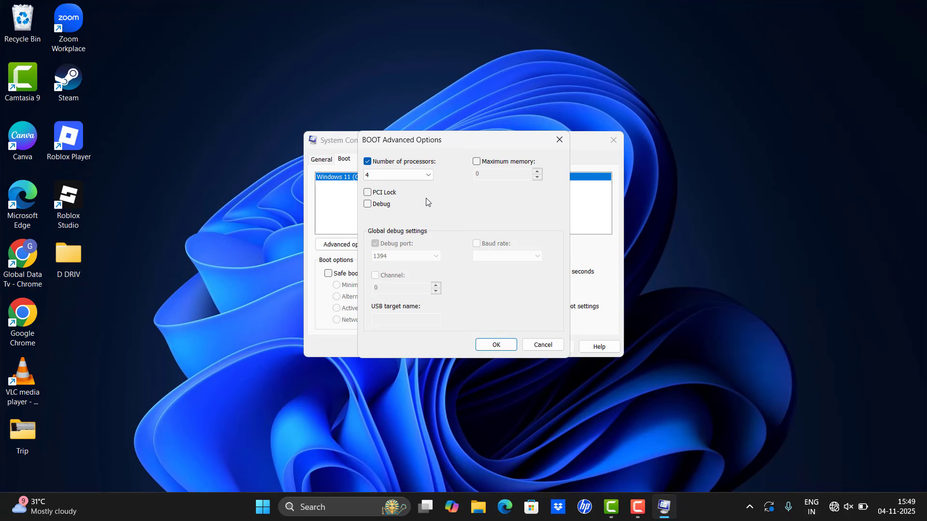
left_click(491, 344)
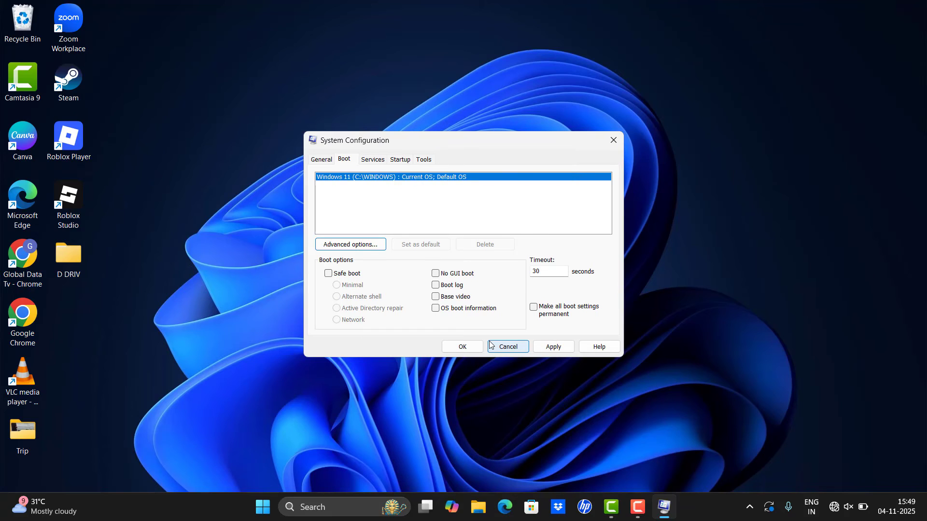
Hide all Microsoft services and disable the HP One Agent, Steam Client, Sound Research SECOMN and both Realtek services
left_click(375, 163)
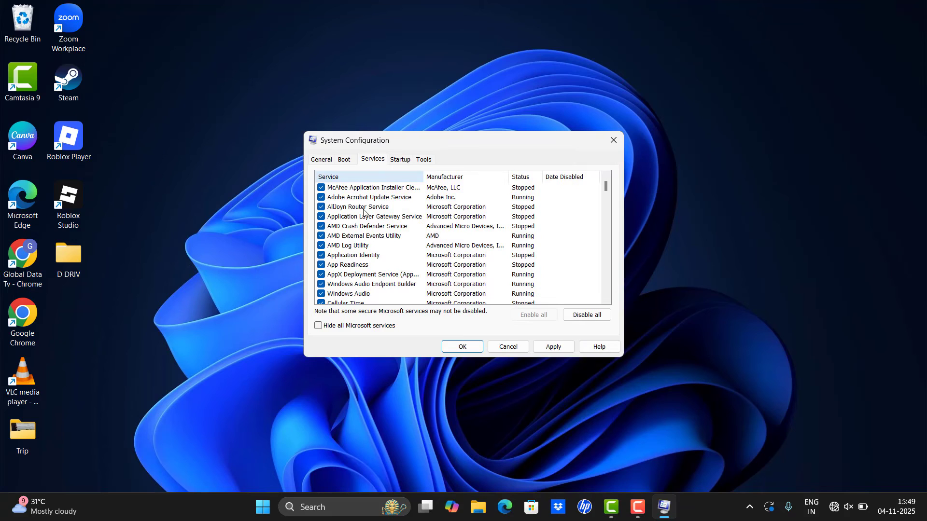
left_click(318, 326)
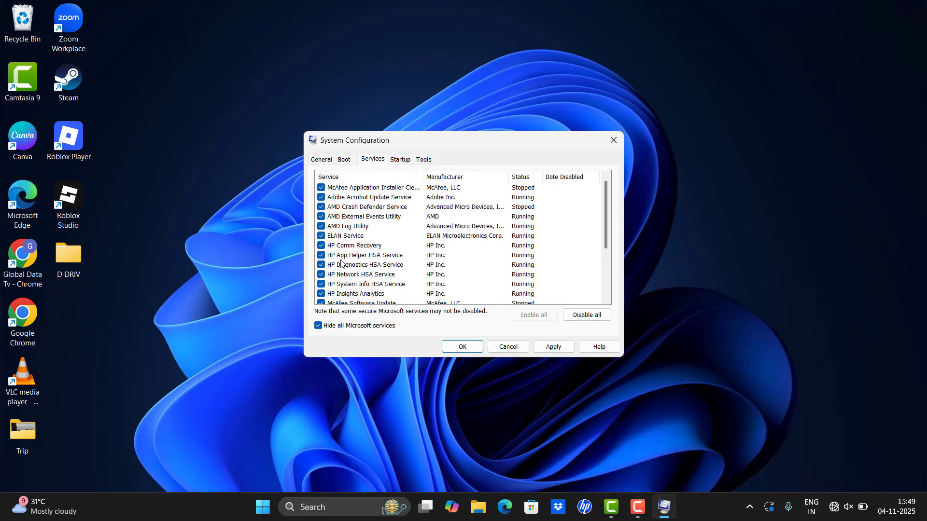
scroll(340, 263, "down", 3)
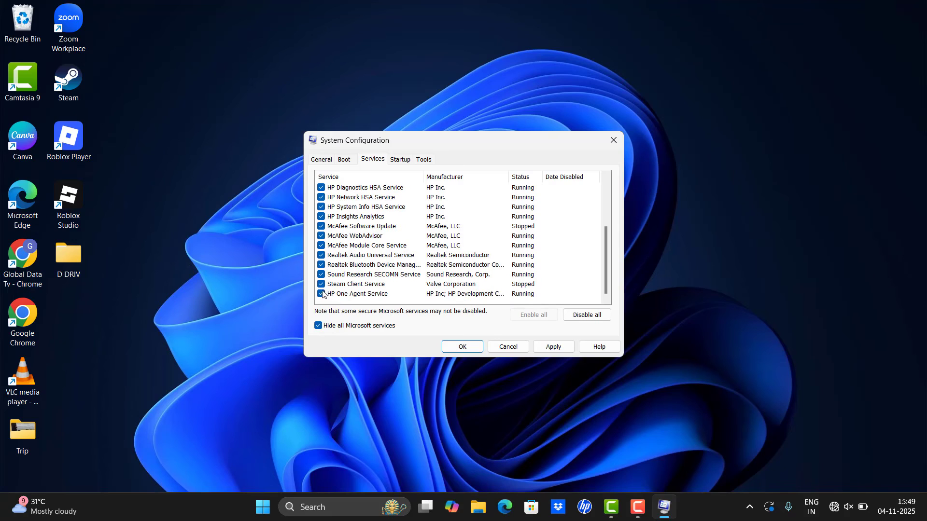
left_click(321, 294)
left_click(321, 283)
left_click(321, 274)
left_click(321, 265)
left_click(321, 255)
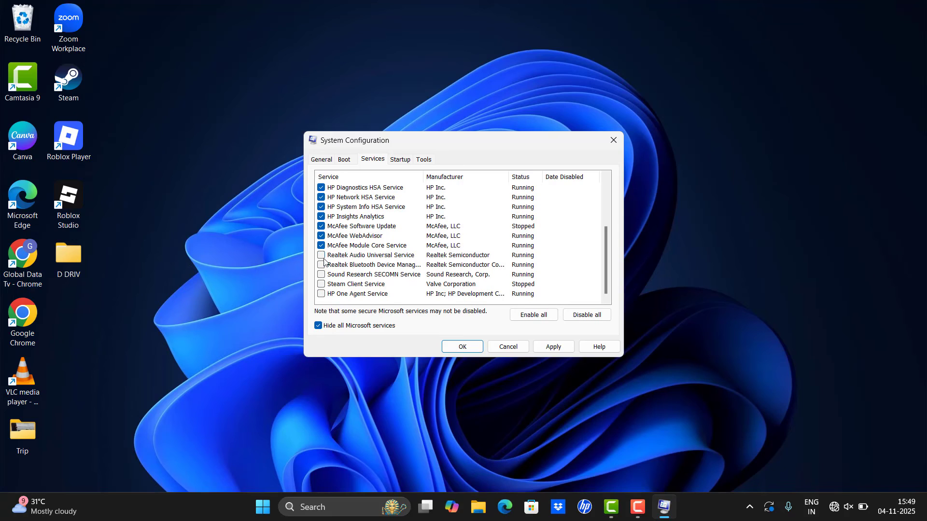
Disable McAfee Module Core Service, McAfee WebAdvisor, McAfee Software Update, HP Insights Analytics and HP System Info HSA Service
left_click(321, 245)
left_click(321, 235)
left_click(321, 225)
left_click(321, 217)
left_click(321, 207)
Disable the HP Network, Diagnostics and App Helper HSA services, HP Comm Recovery and ELAN Service, and apply the configuration
scroll(335, 227, "up", 3)
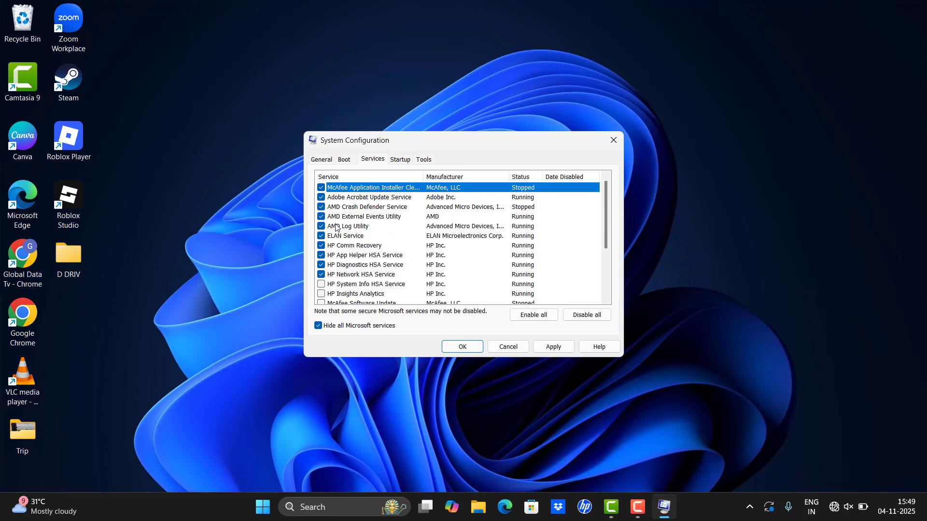
left_click(321, 274)
left_click(321, 264)
left_click(321, 255)
left_click(321, 245)
left_click(321, 235)
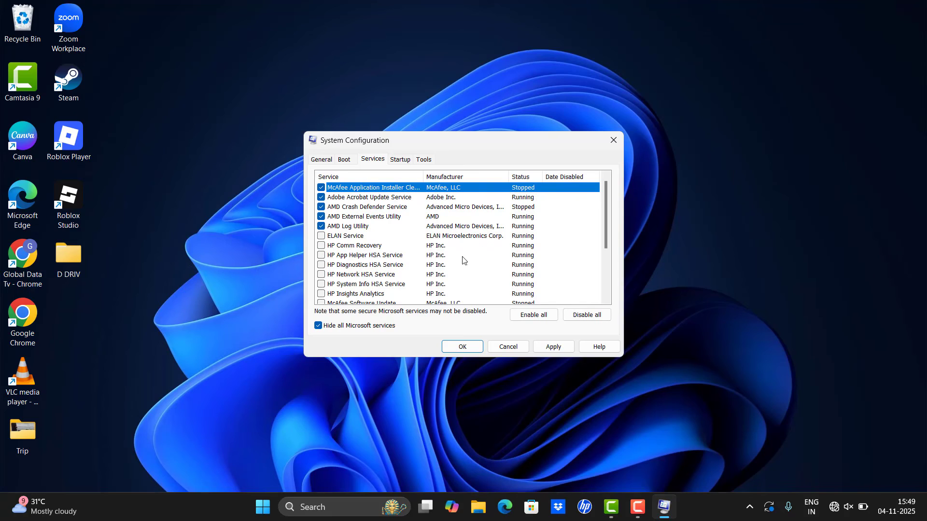
left_click(546, 350)
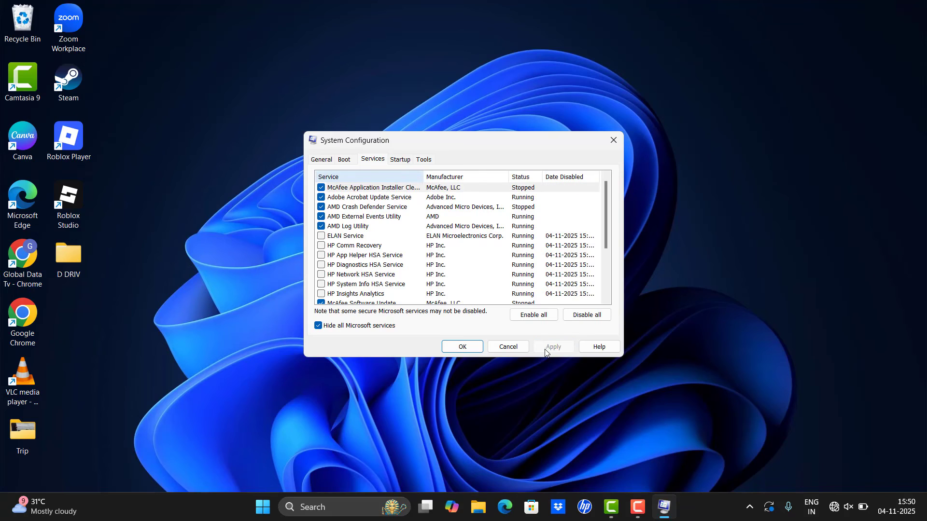
left_click(464, 347)
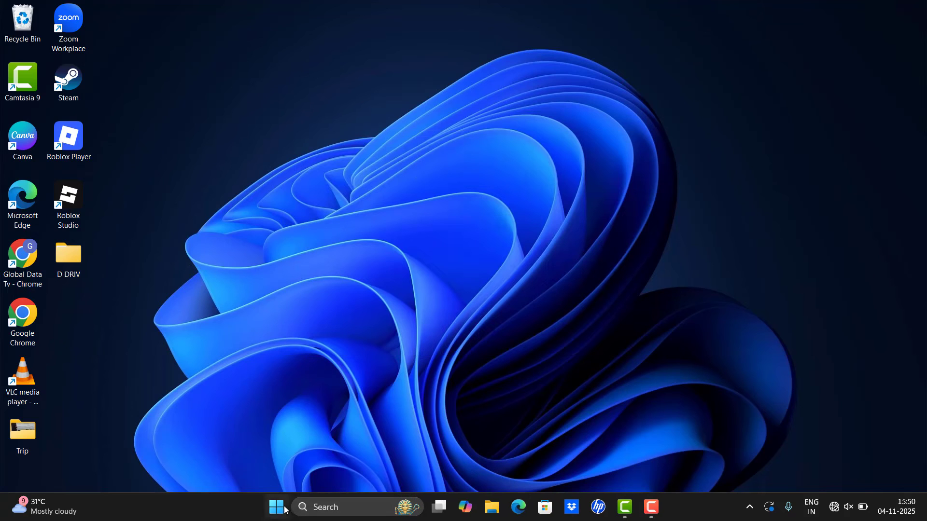
Open Power Options through powercfg.cpl and unlock the unavailable shutdown settings on the page defining what the power button does
left_click(276, 507)
type("po")
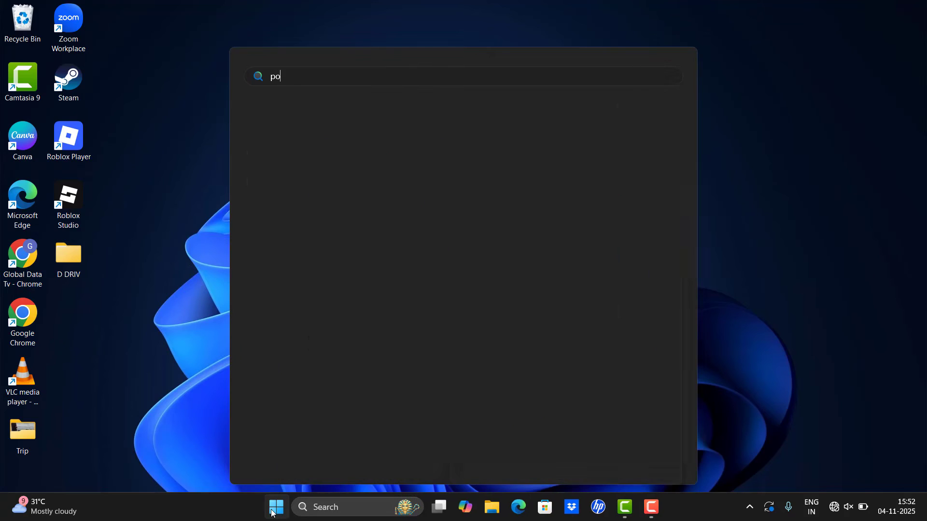
type("wercfg.cpl")
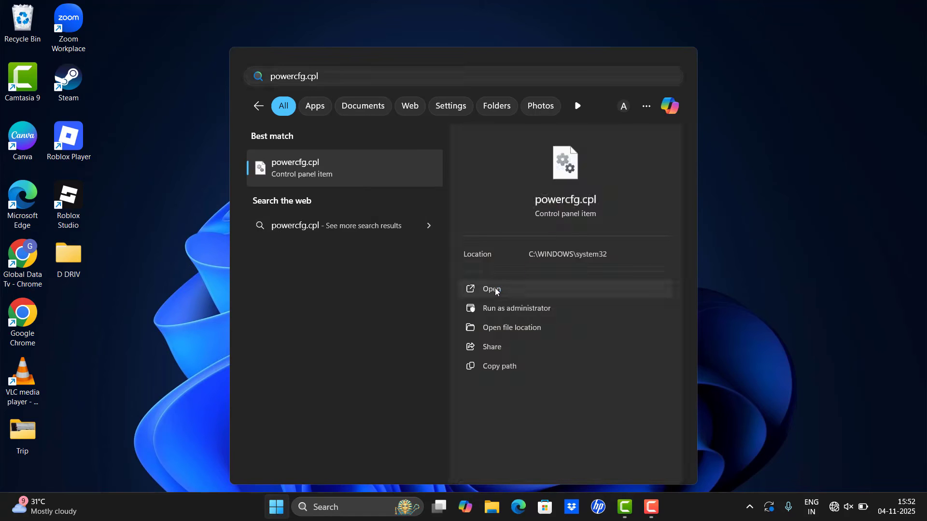
left_click(495, 289)
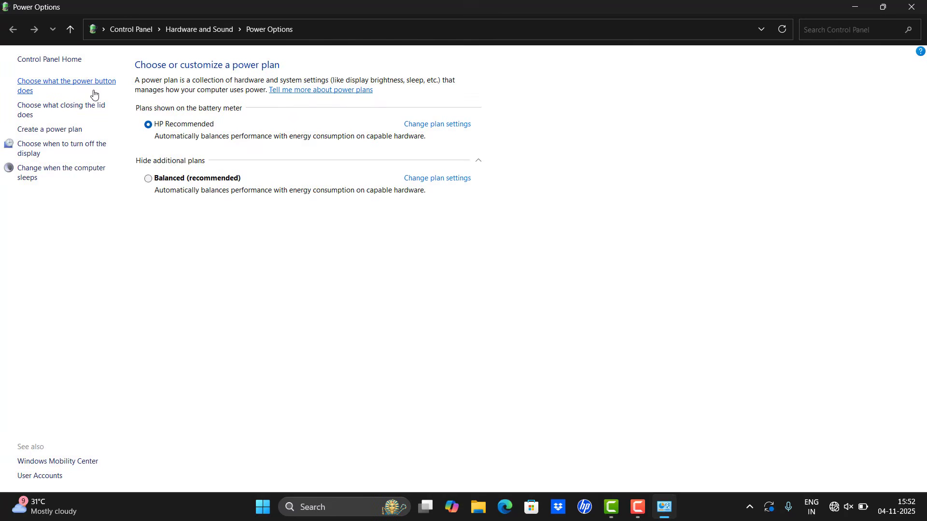
left_click(30, 87)
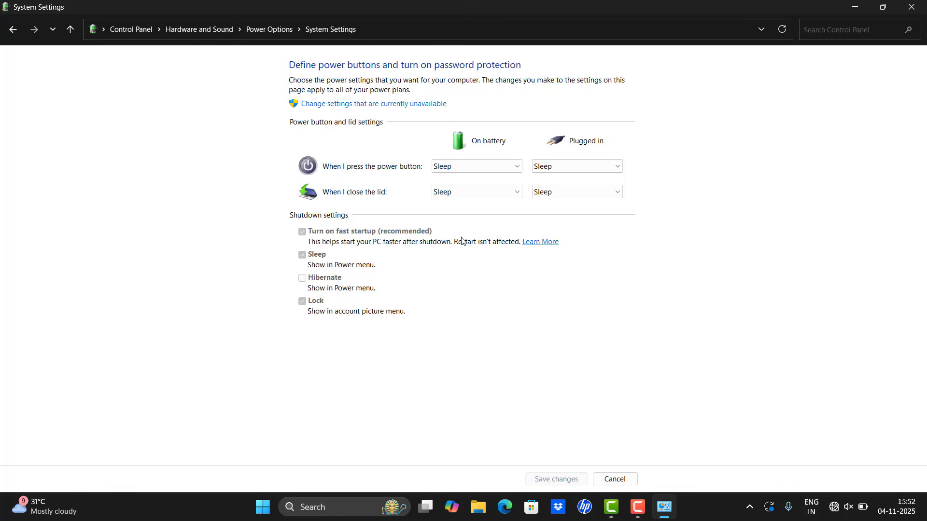
left_click(336, 104)
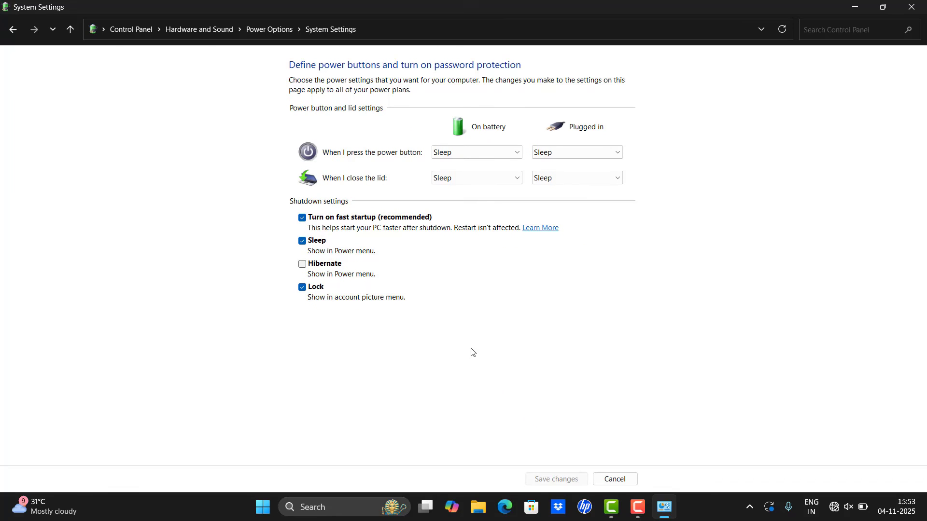
Switch fast startup off and back on, save the shutdown settings and close Power Options
left_click(302, 218)
left_click(302, 218)
left_click(557, 479)
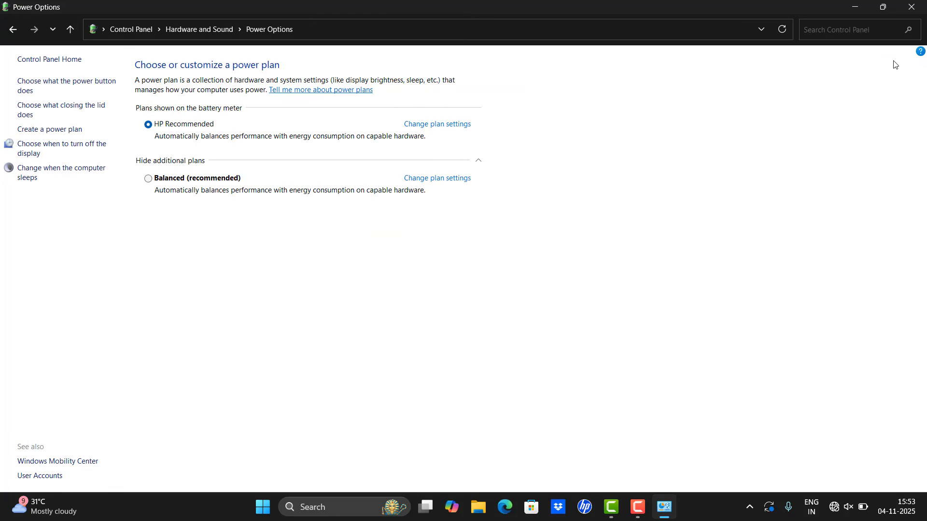
left_click(912, 6)
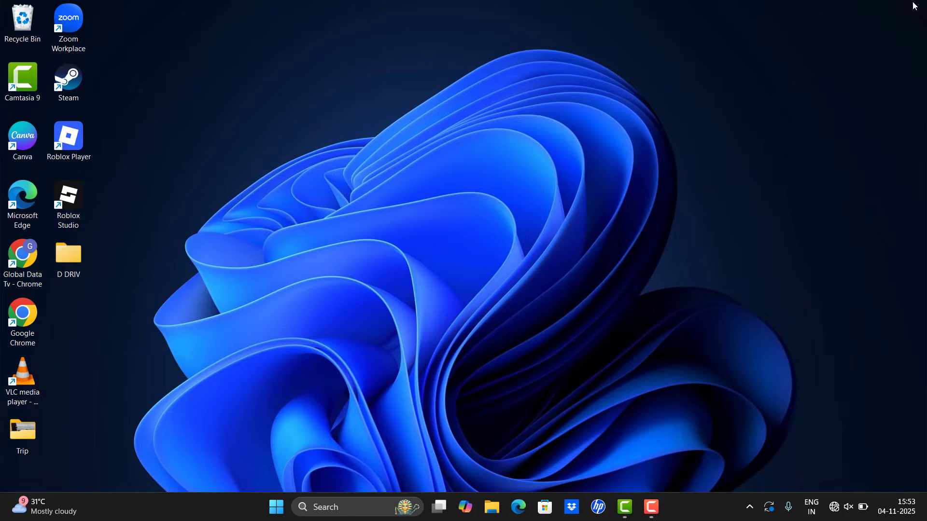
Restart the computer
left_click(279, 505)
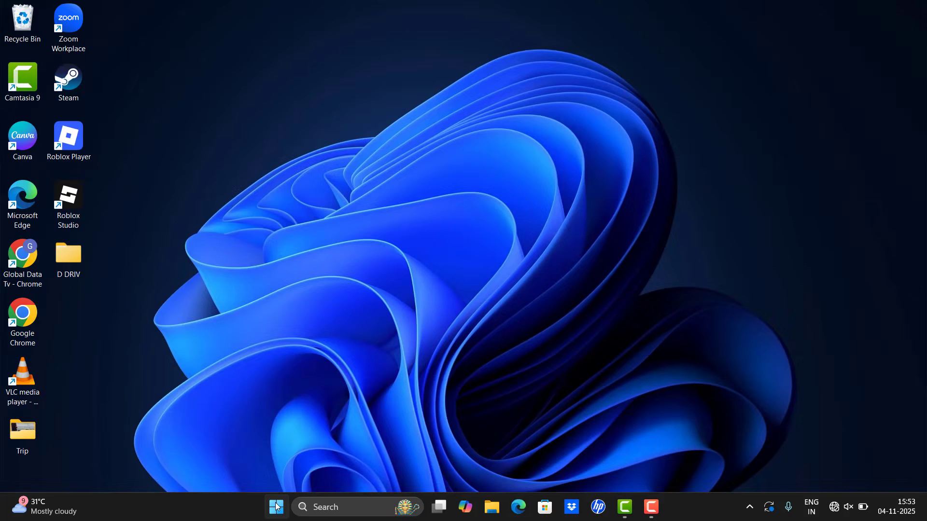
left_click(624, 462)
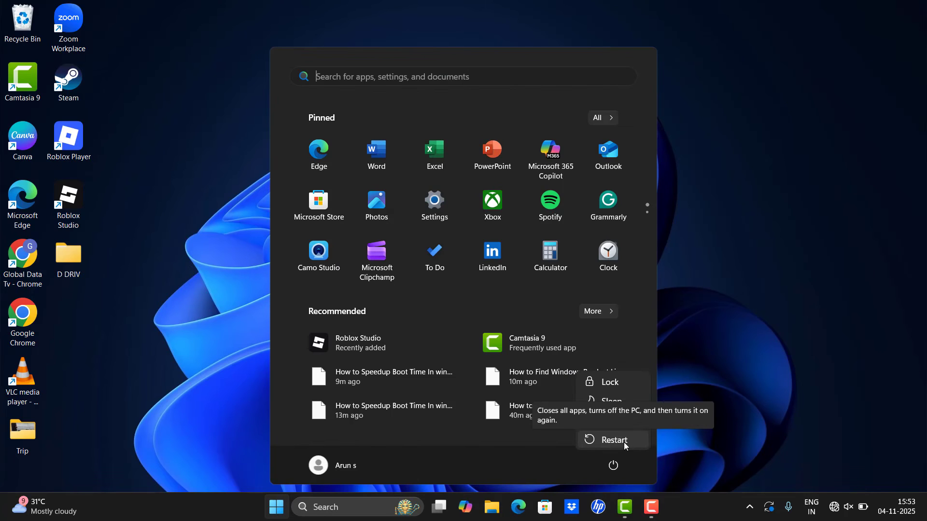
left_click(624, 440)
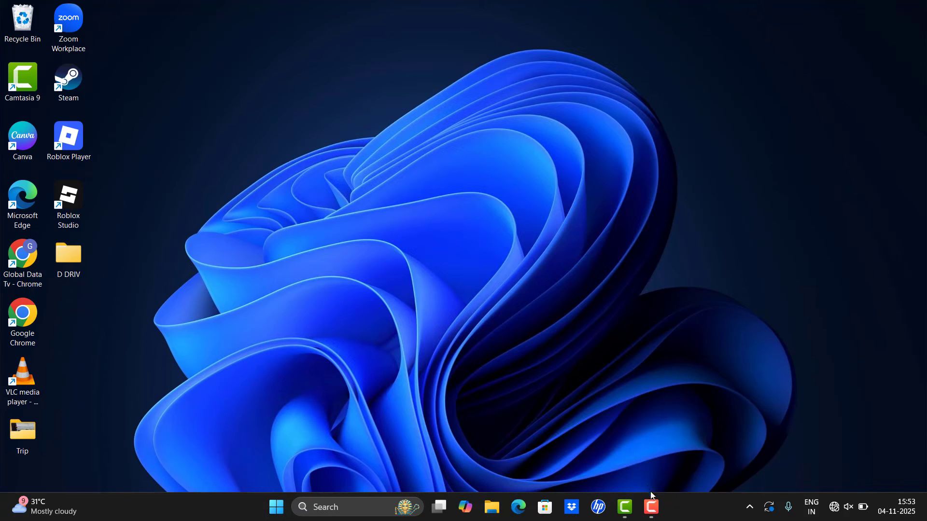